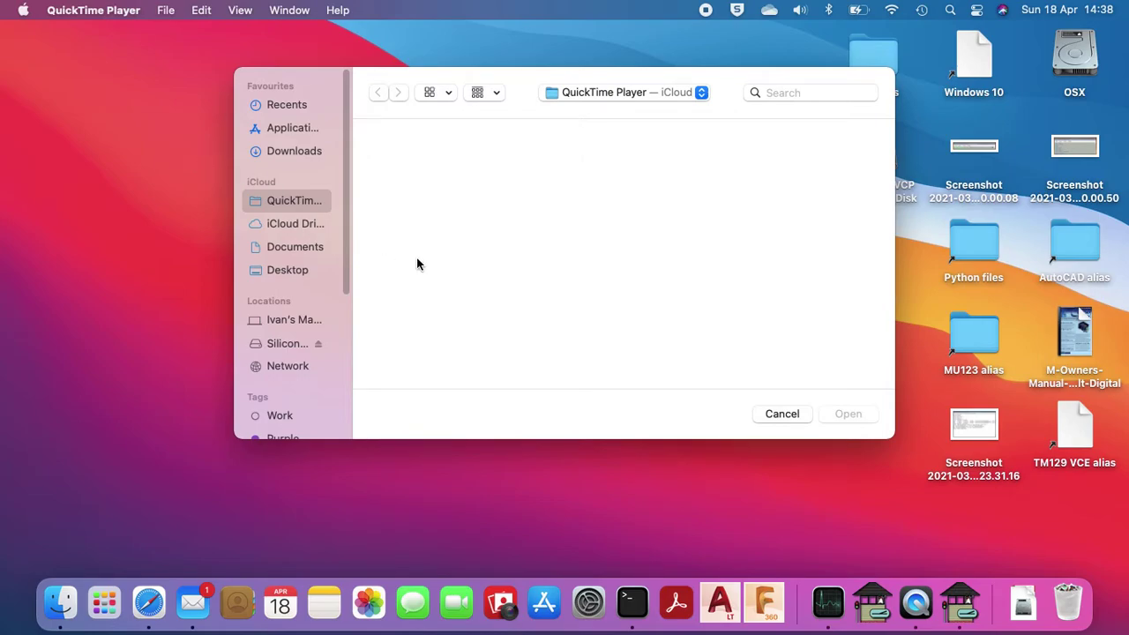
- Dismiss the QuickTime Player file chooser and view the contents of the downloaded macOS_VCP_Driver folder, then close it
left_click(784, 414)
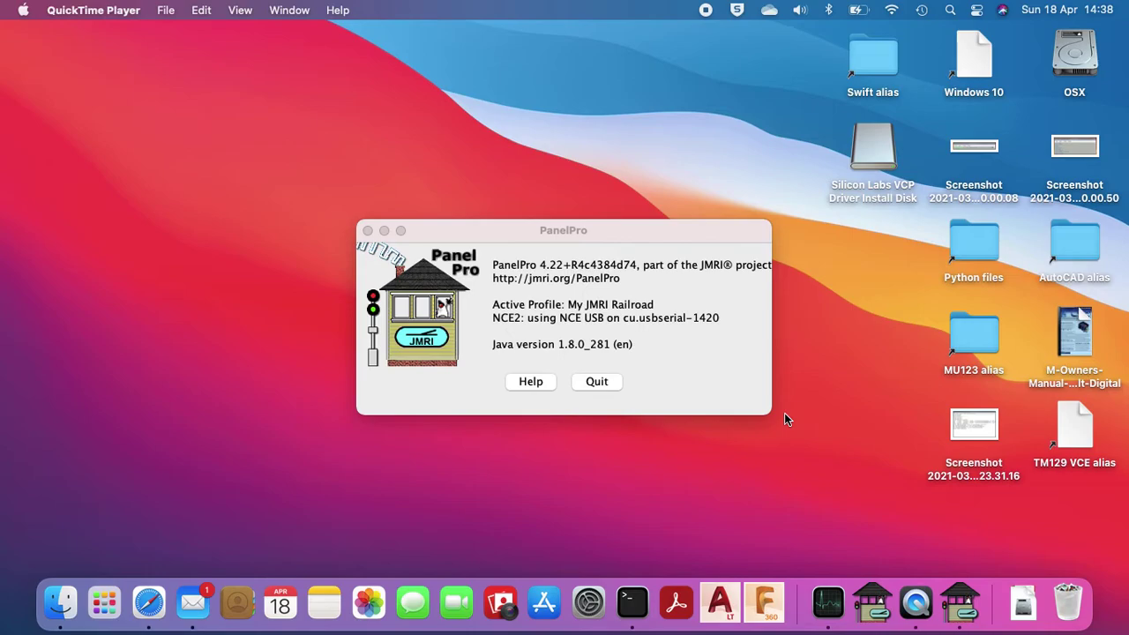
left_click(1023, 603)
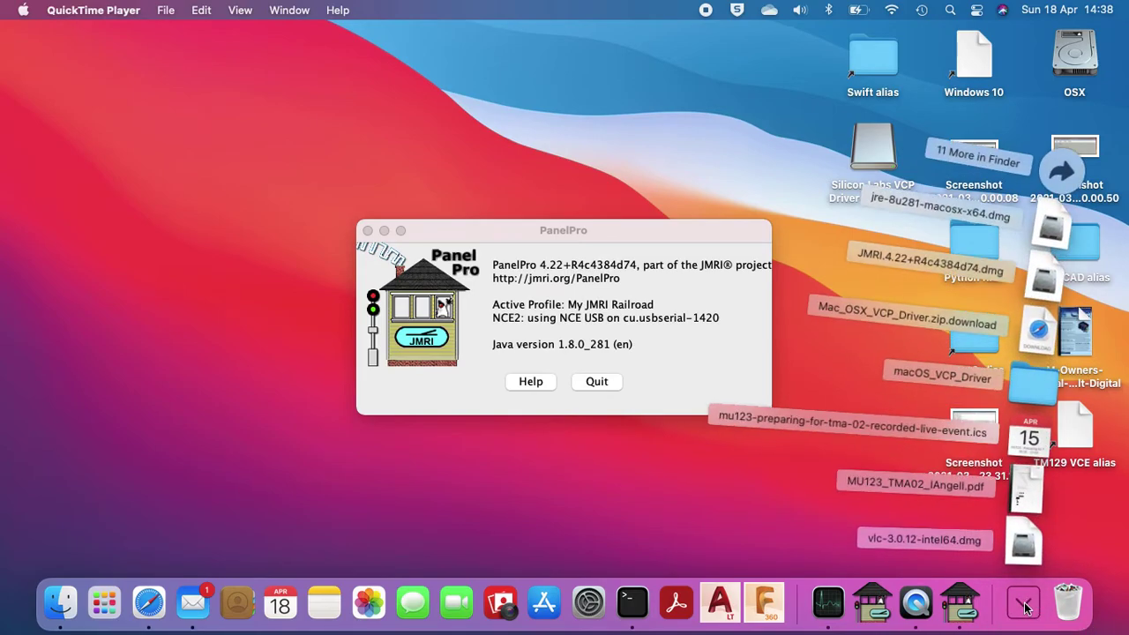
left_click(1034, 384)
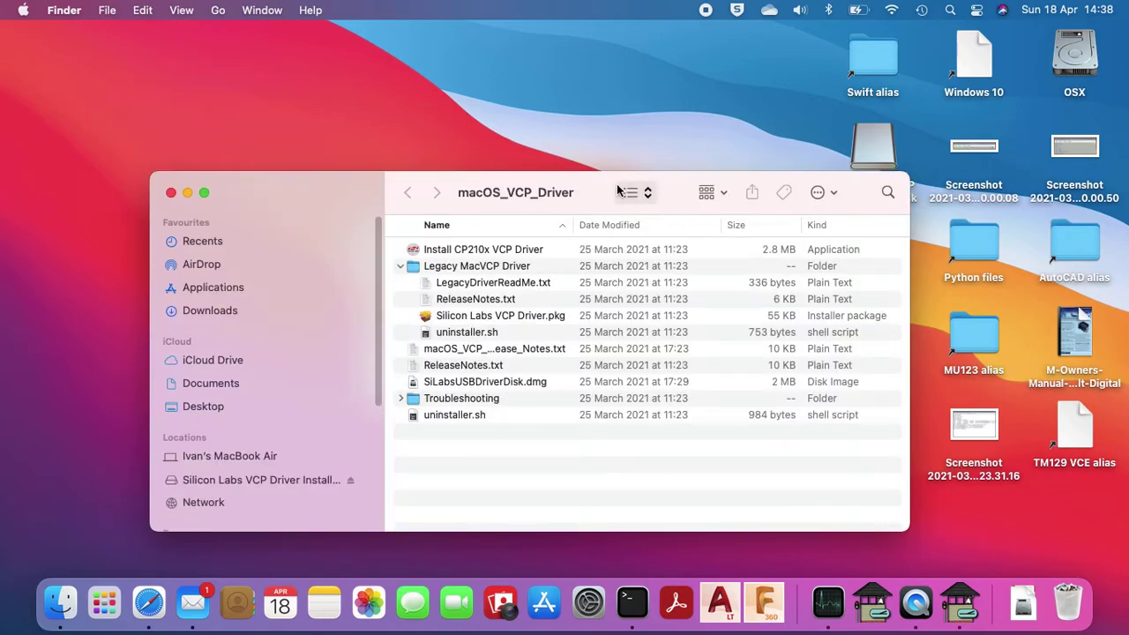
left_click_drag(590, 189, 474, 98)
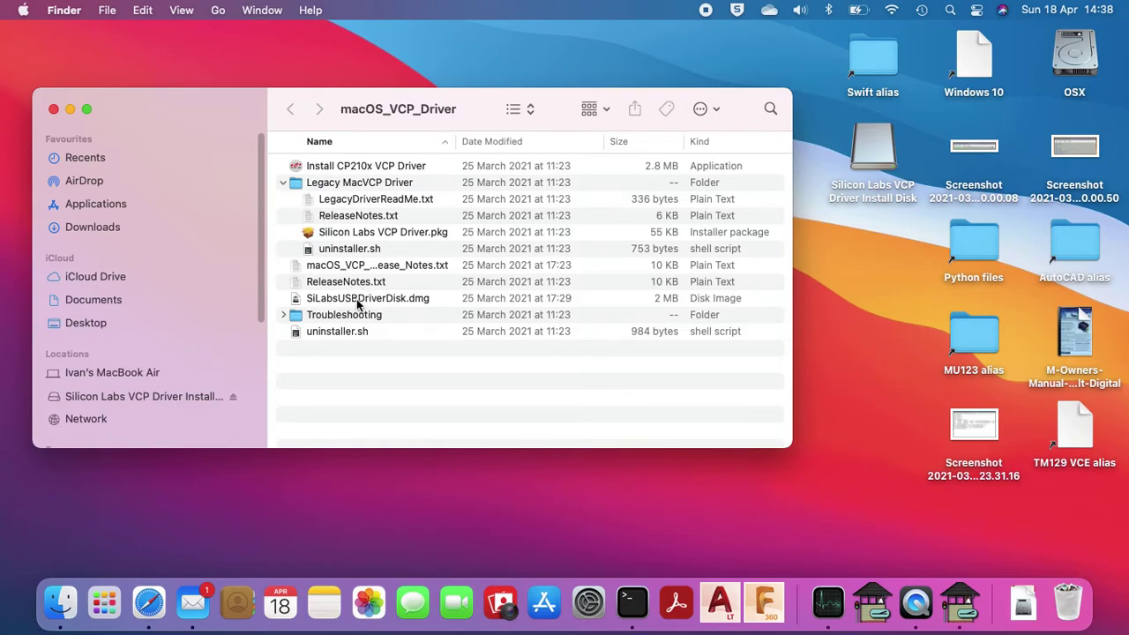
left_click(54, 109)
- Examine the Silicon Labs VCP Driver Install Disk and its Troubleshooting folder, then close both windows
left_click(871, 154)
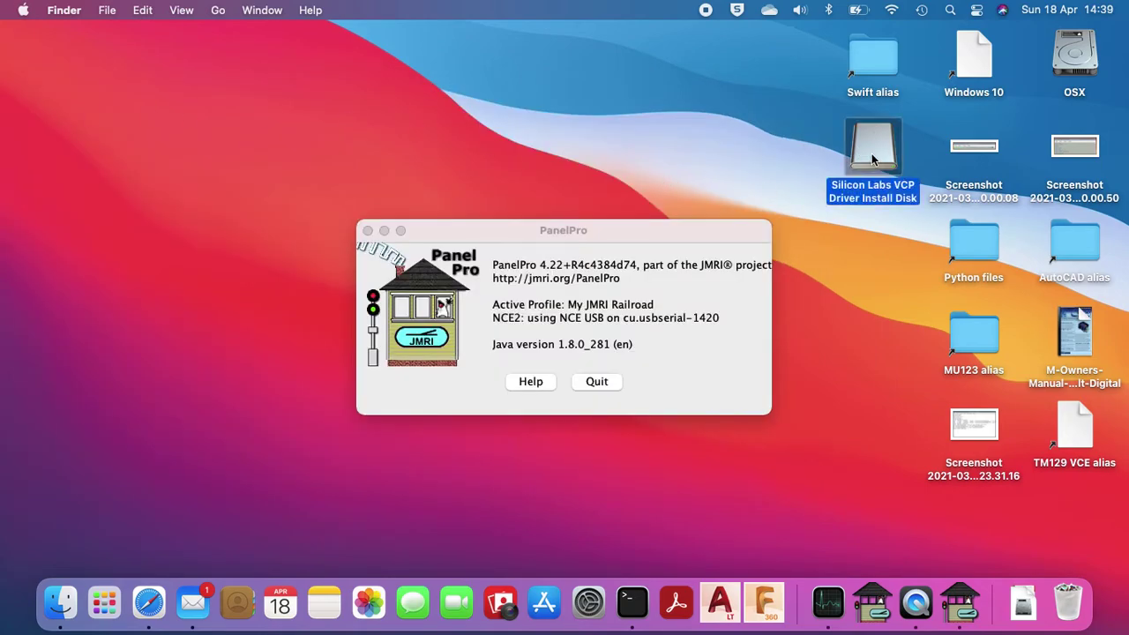
double_click(871, 153)
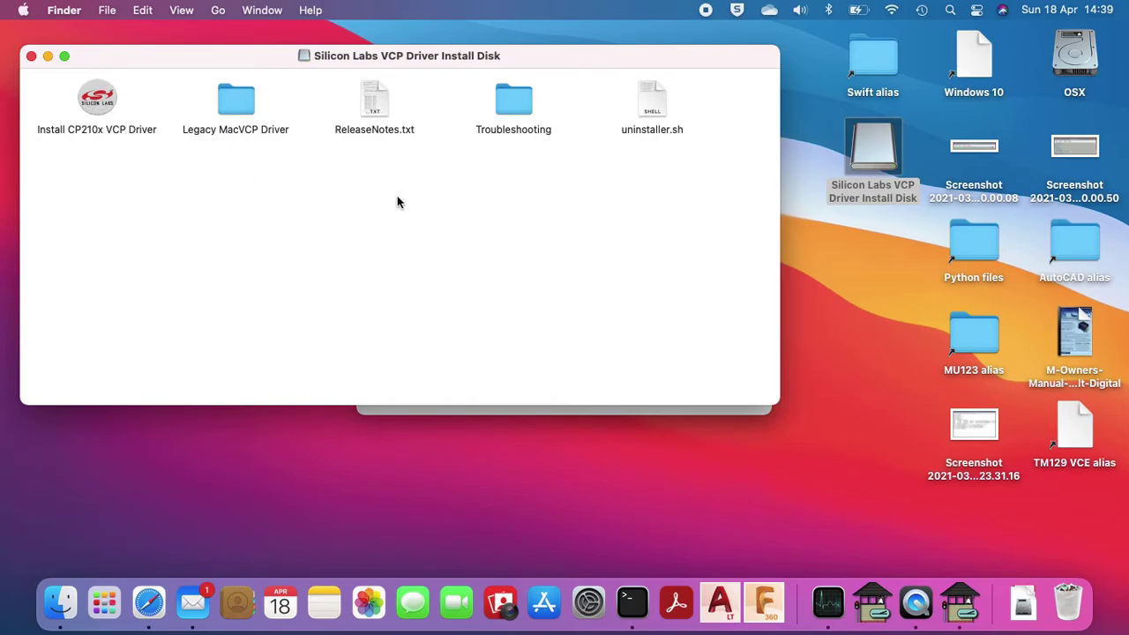
double_click(510, 104)
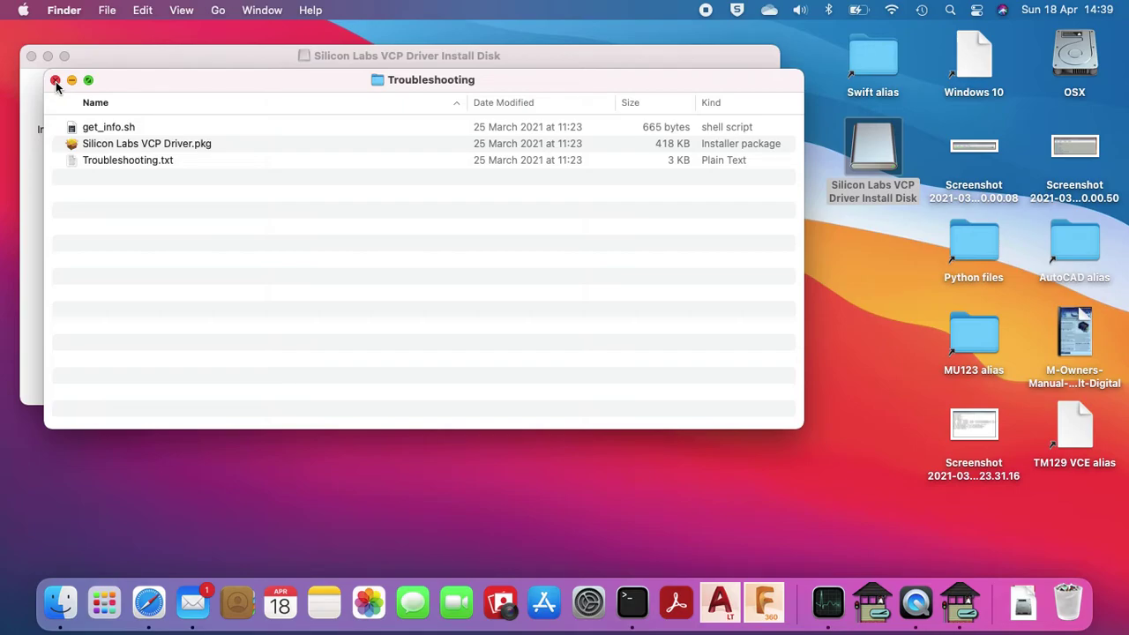
left_click(55, 81)
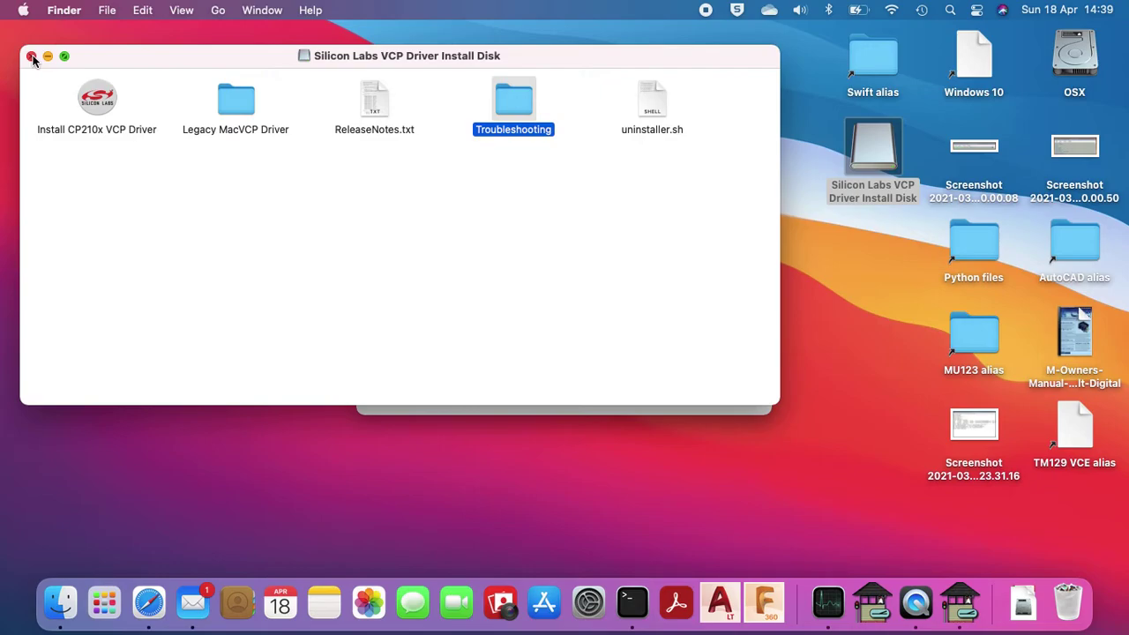
left_click(32, 57)
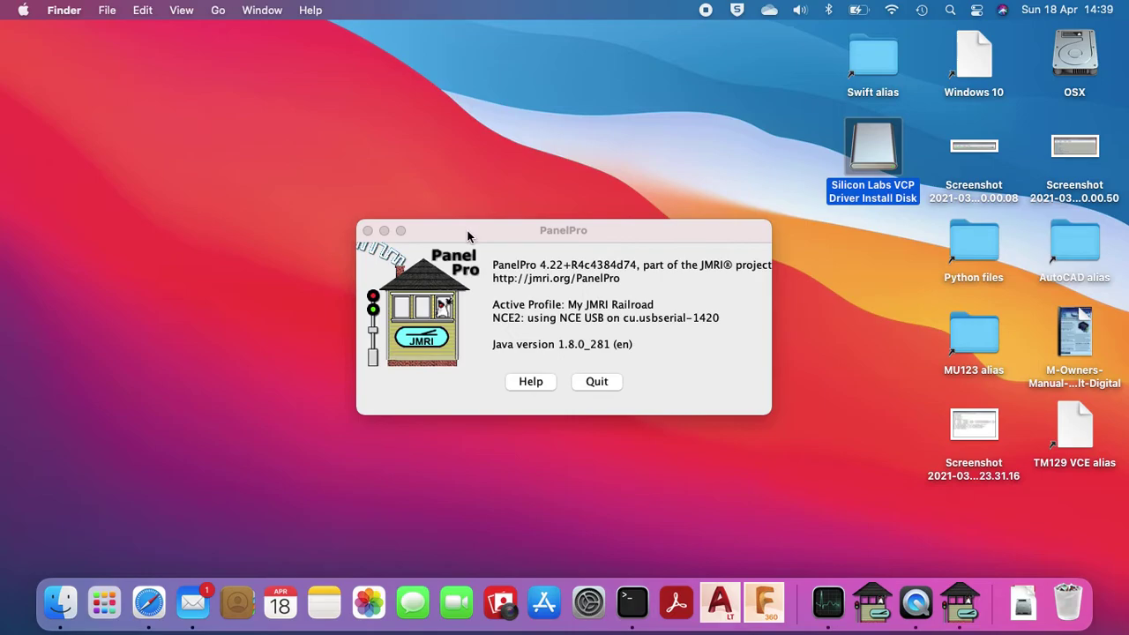
- Switch to PanelPro, open its connection preferences and review the system manufacturer and system connection options, keeping NCE and NCE USB
left_click_drag(469, 235, 367, 204)
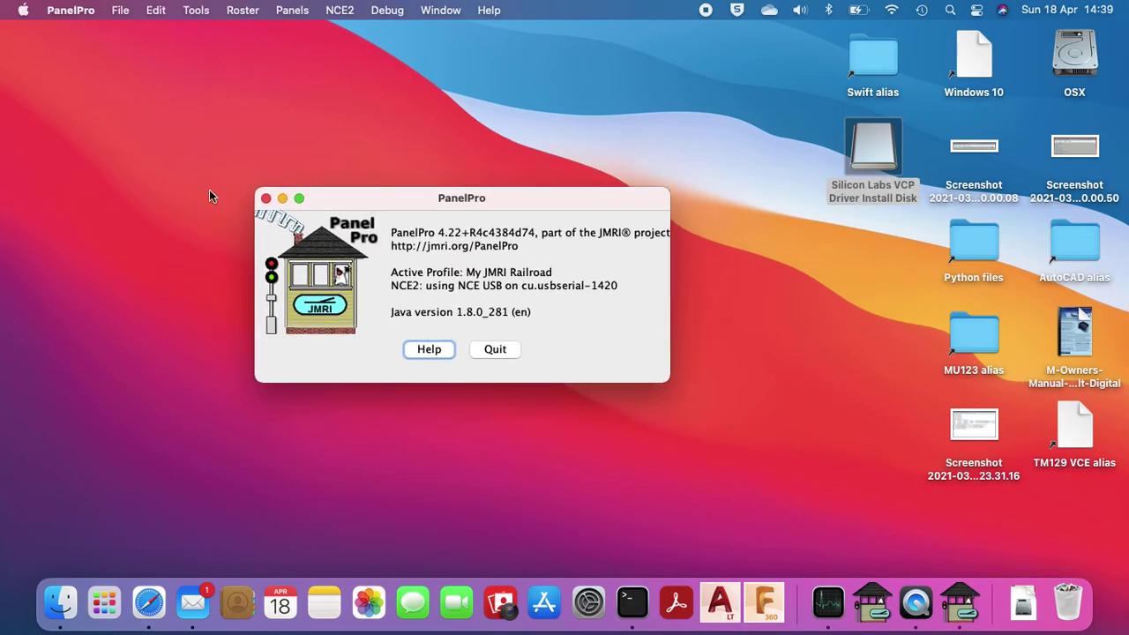
left_click(70, 13)
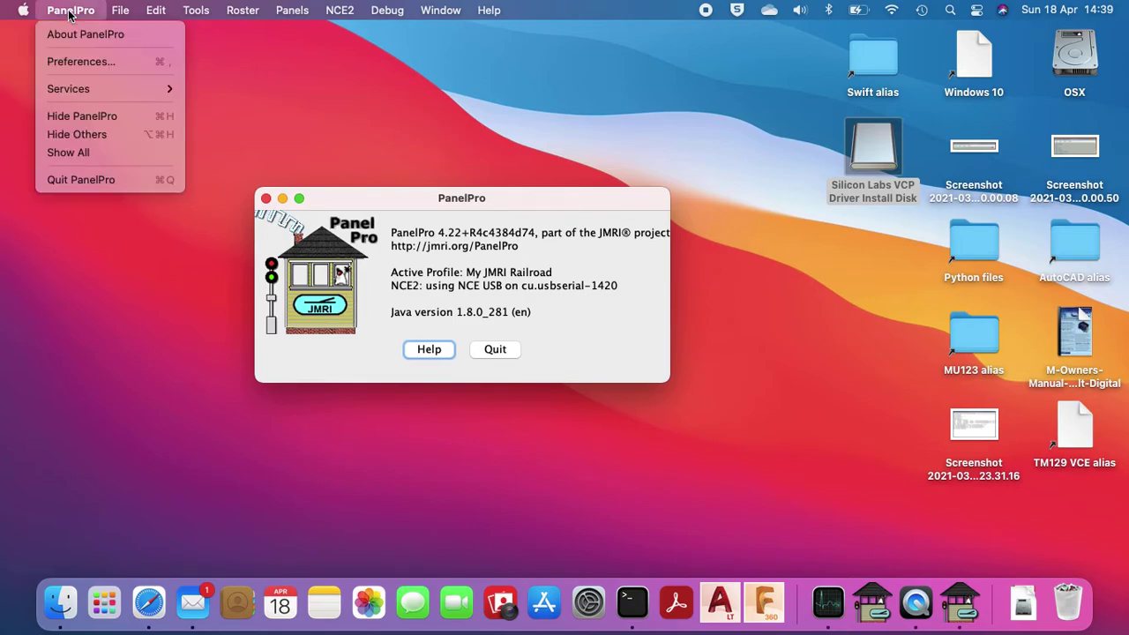
left_click(69, 61)
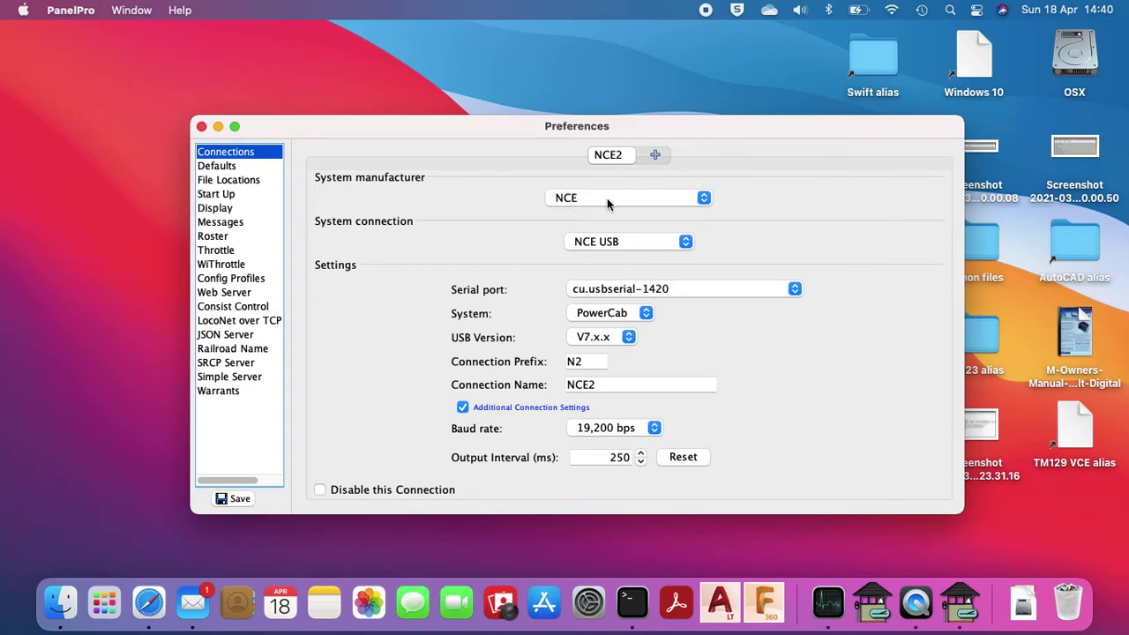
left_click(704, 199)
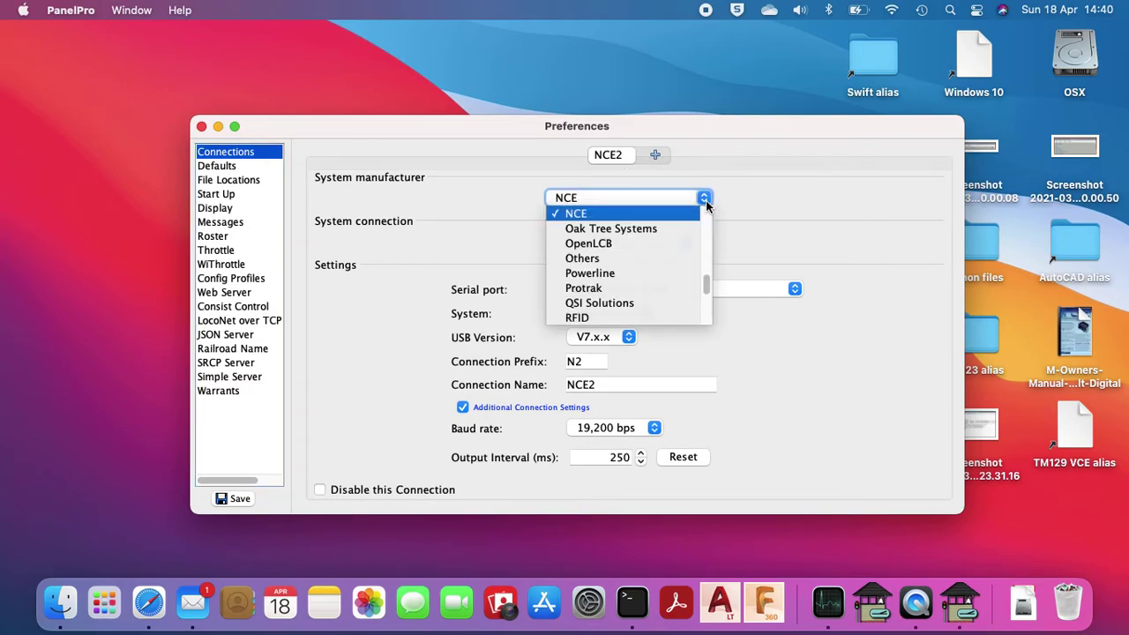
left_click(758, 201)
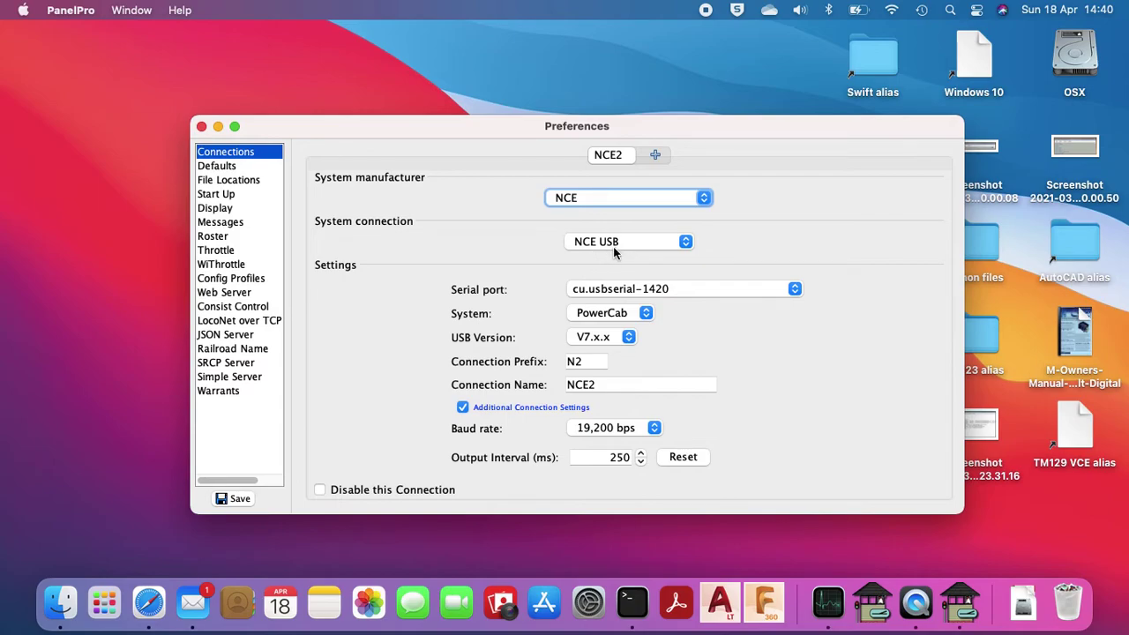
left_click(686, 240)
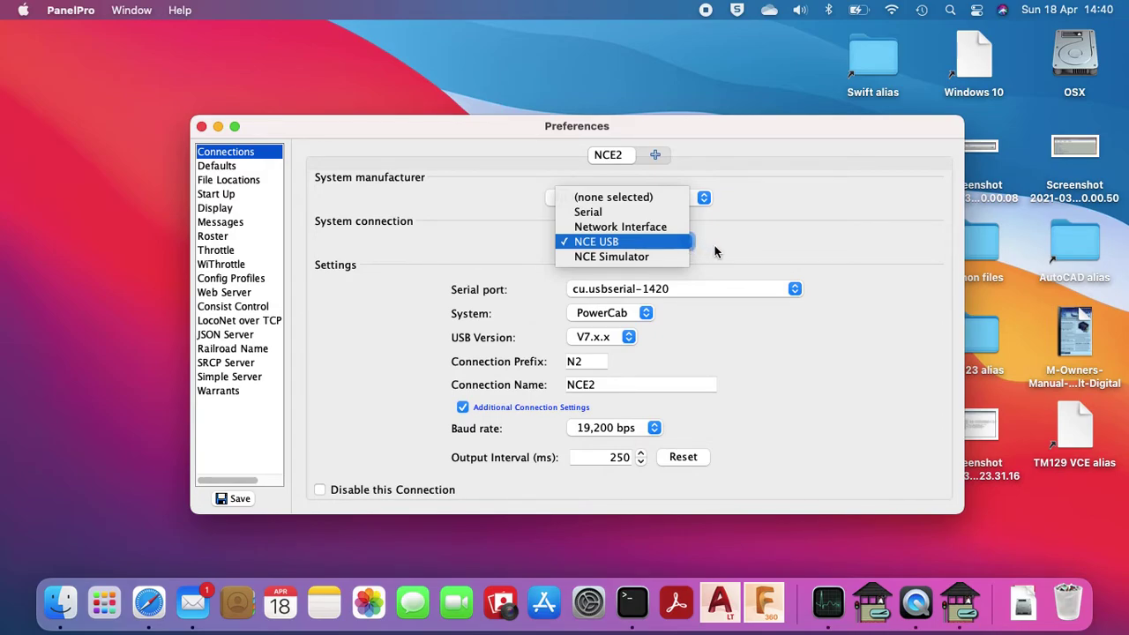
left_click(715, 247)
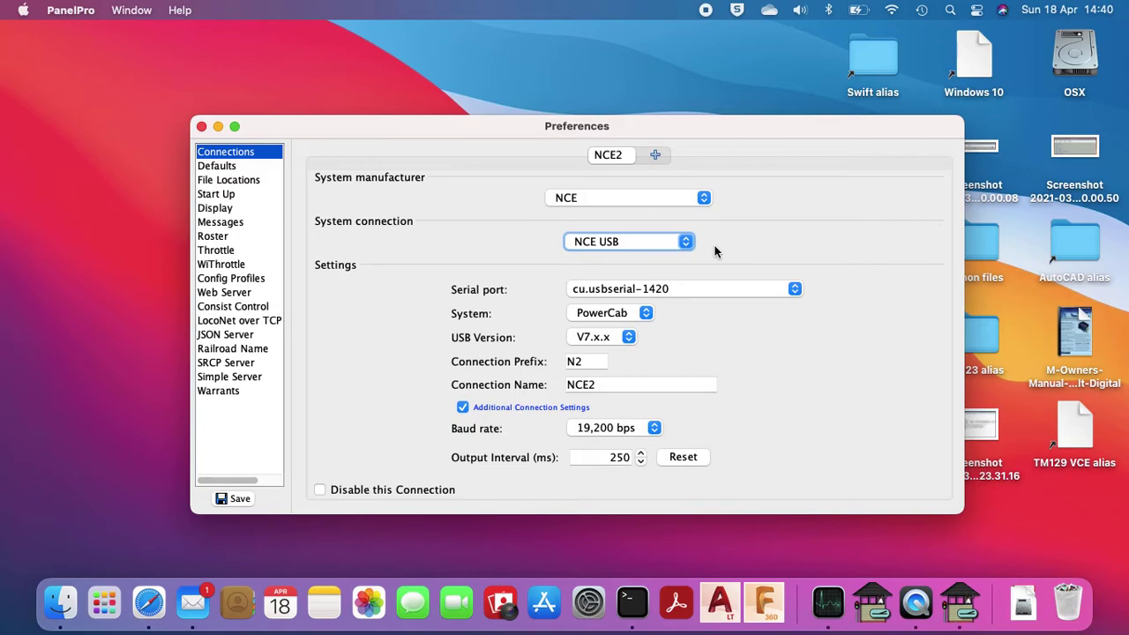
- Choose cu.usbserial-1420 as the serial port and review the system and USB version options, keeping PowerCab and V7.x.x
left_click(794, 291)
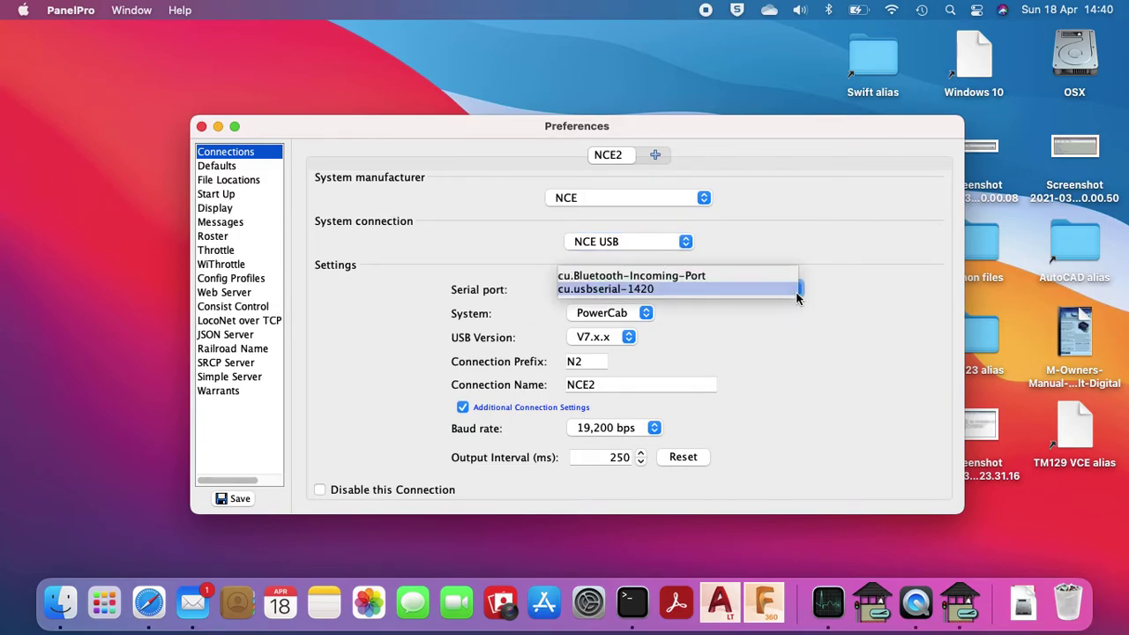
left_click(614, 288)
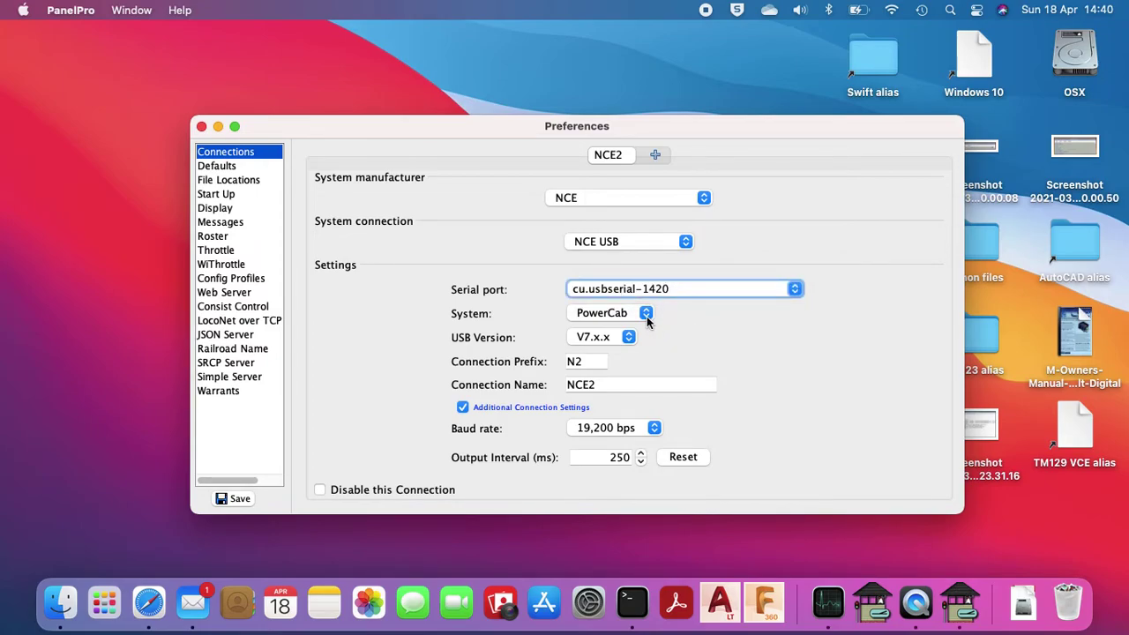
left_click(647, 314)
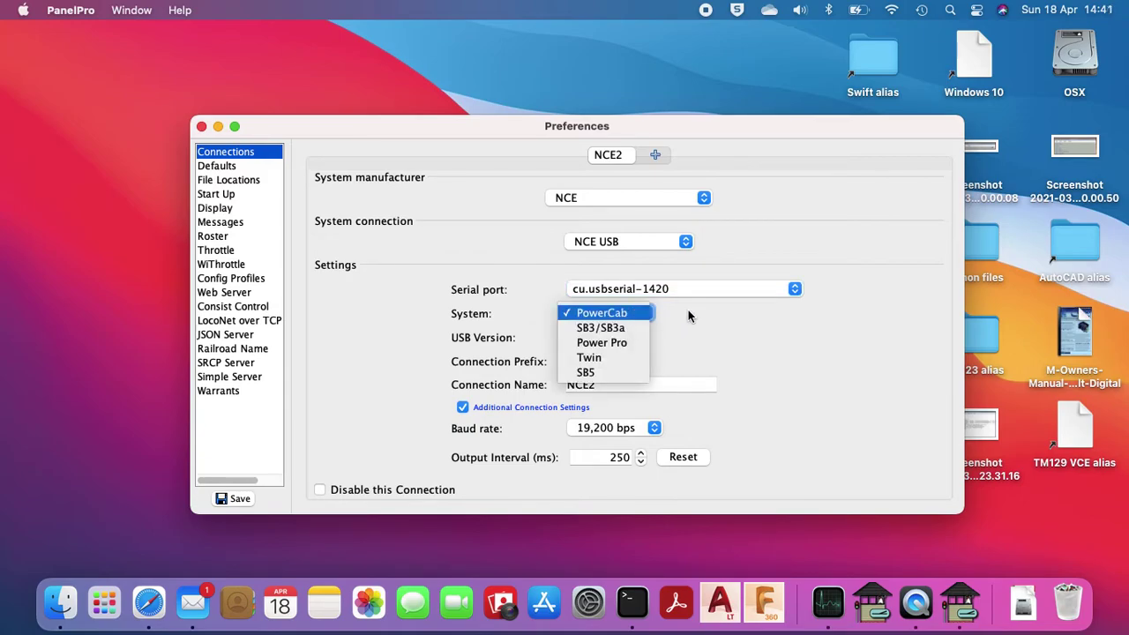
left_click(689, 312)
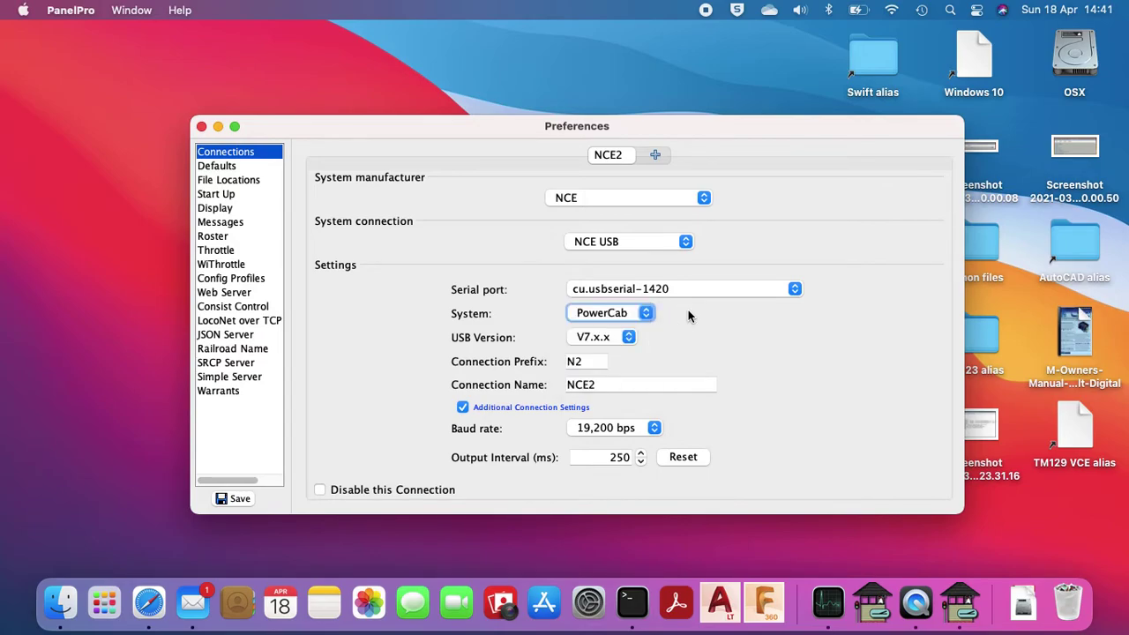
left_click(628, 340)
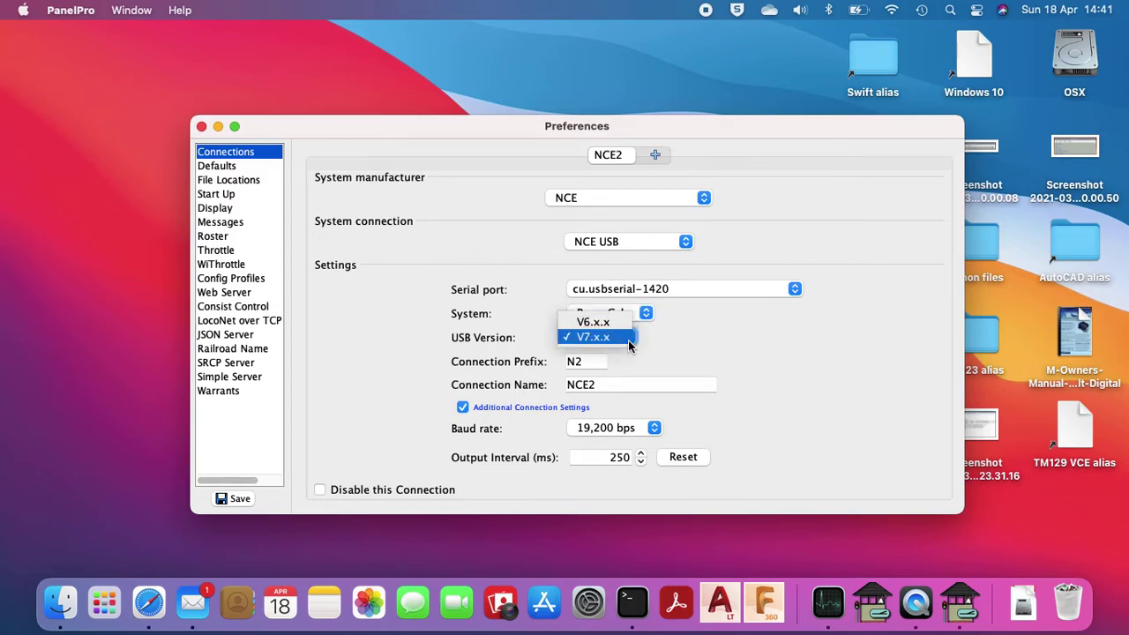
left_click(682, 341)
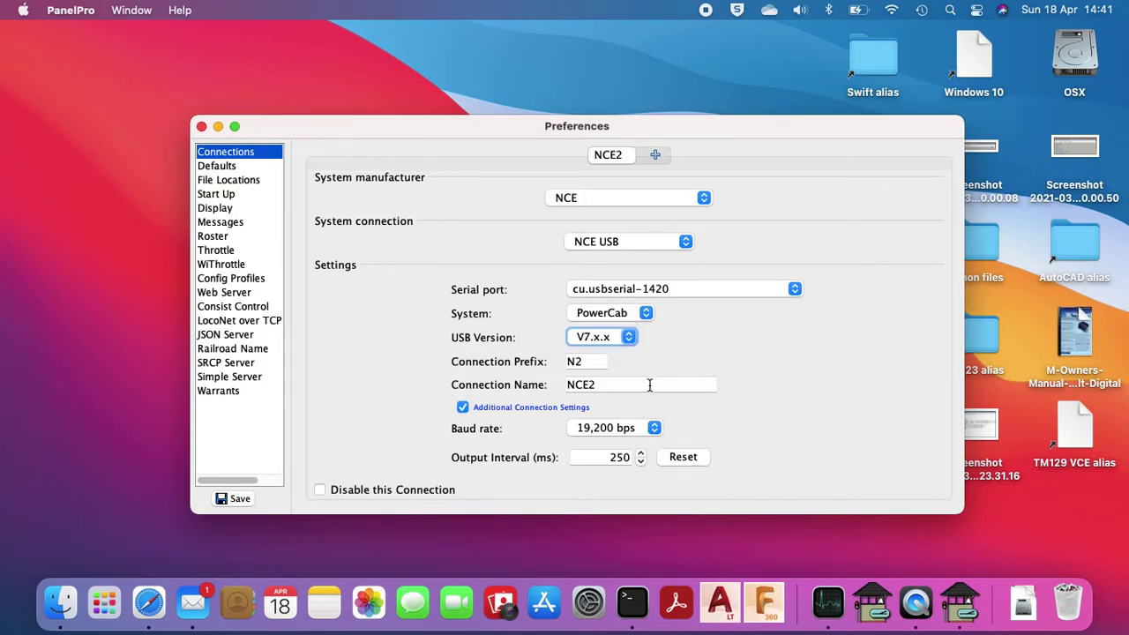
- Toggle the additional connection settings off and on again, and review the baud rate options, keeping 19,200 bps
left_click(463, 407)
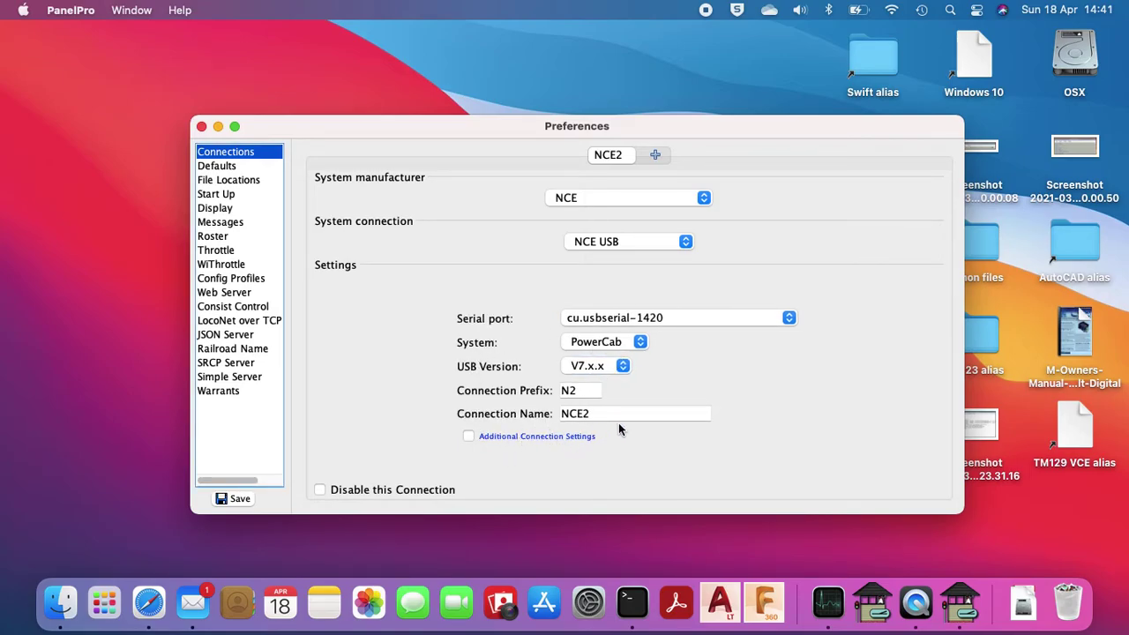
left_click(469, 437)
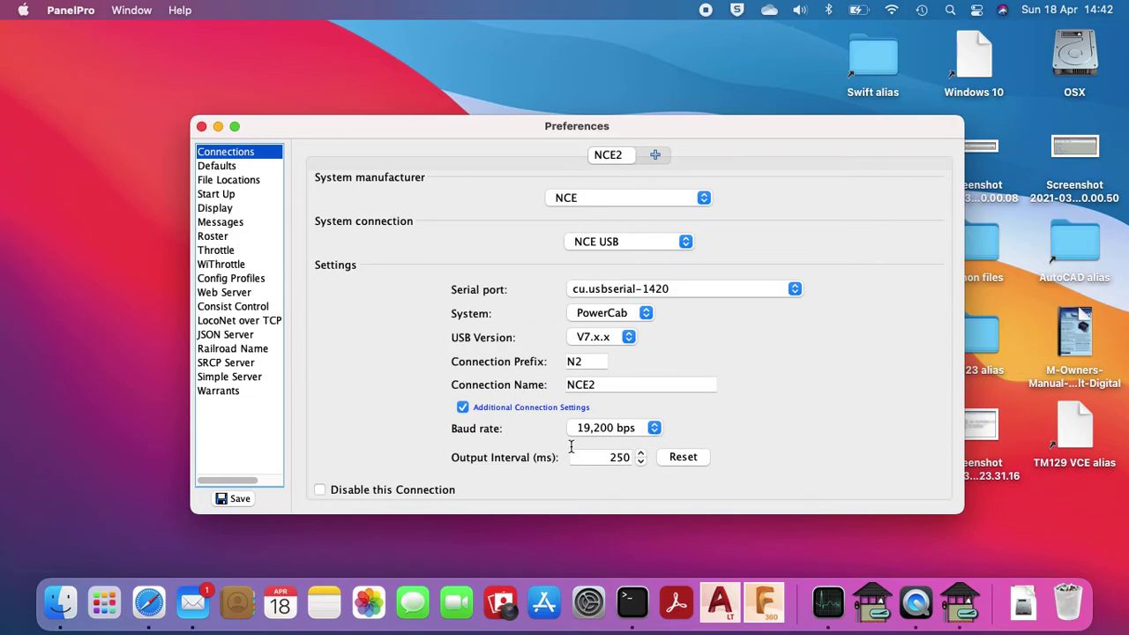
left_click(655, 429)
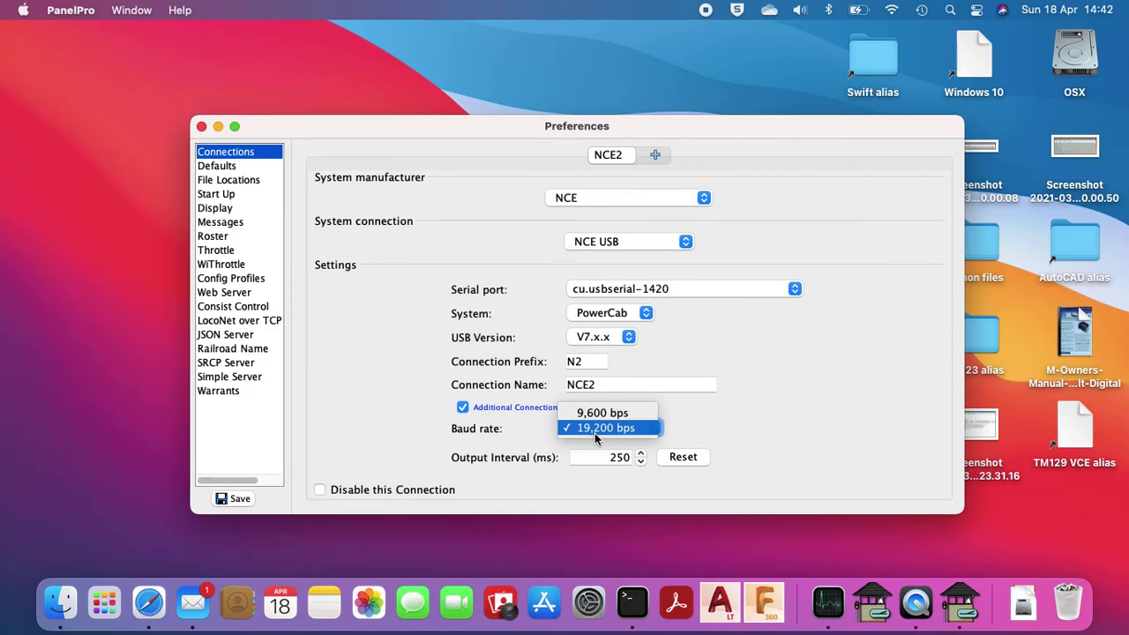
left_click(688, 427)
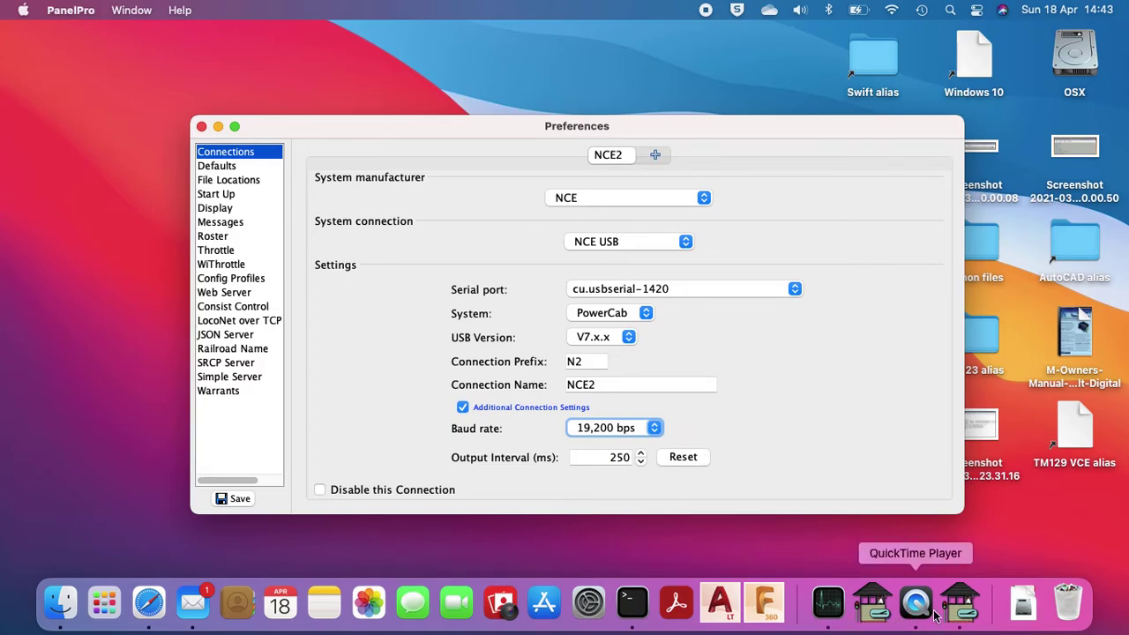
- Open the full Downloads folder in Finder, sort it by kind and look through the downloaded installers
left_click(1024, 606)
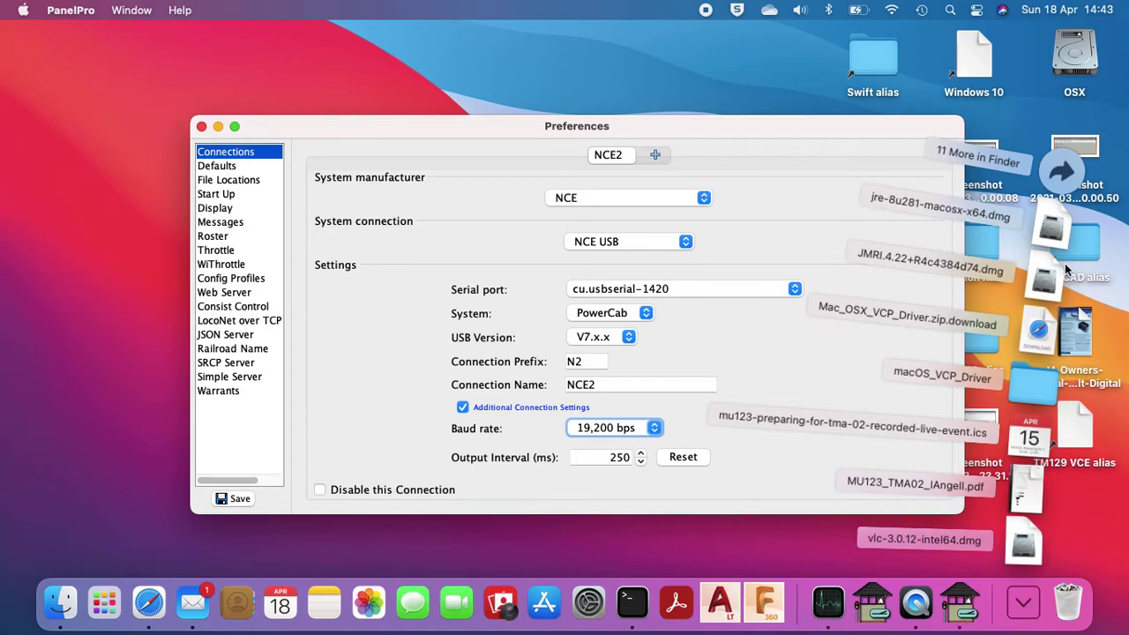
left_click(1053, 174)
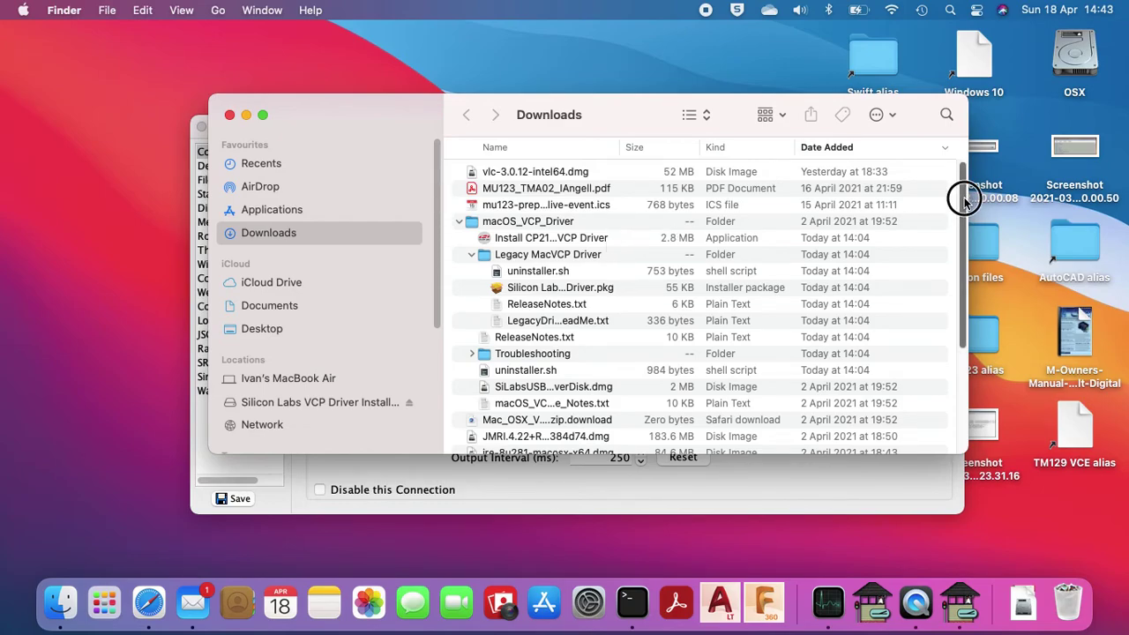
left_click_drag(964, 201, 970, 319)
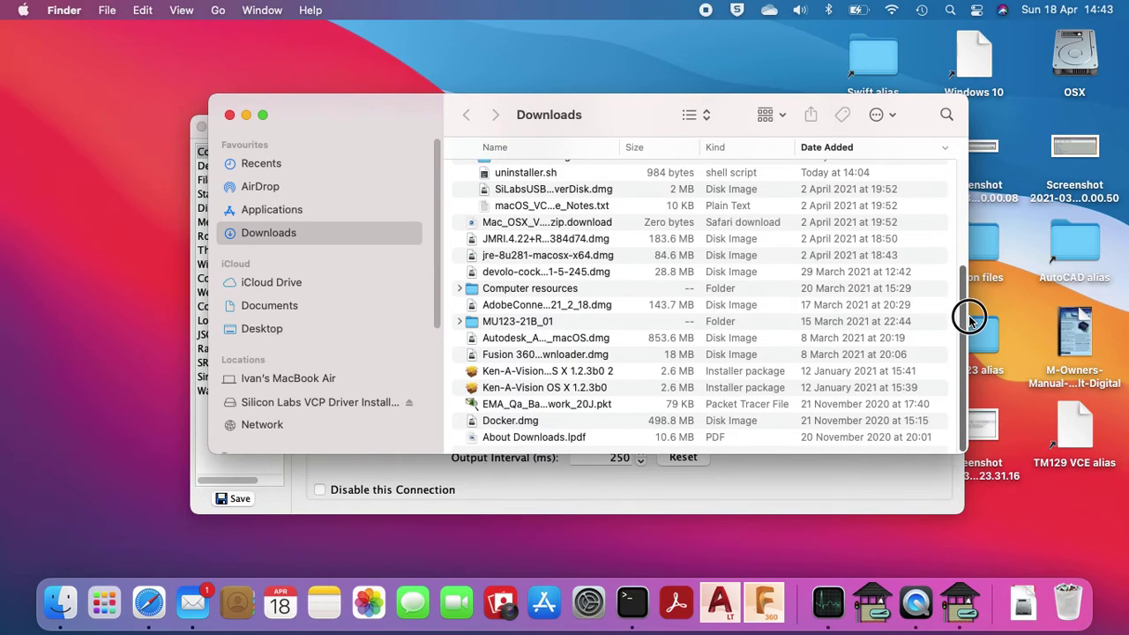
left_click_drag(970, 320, 948, 177)
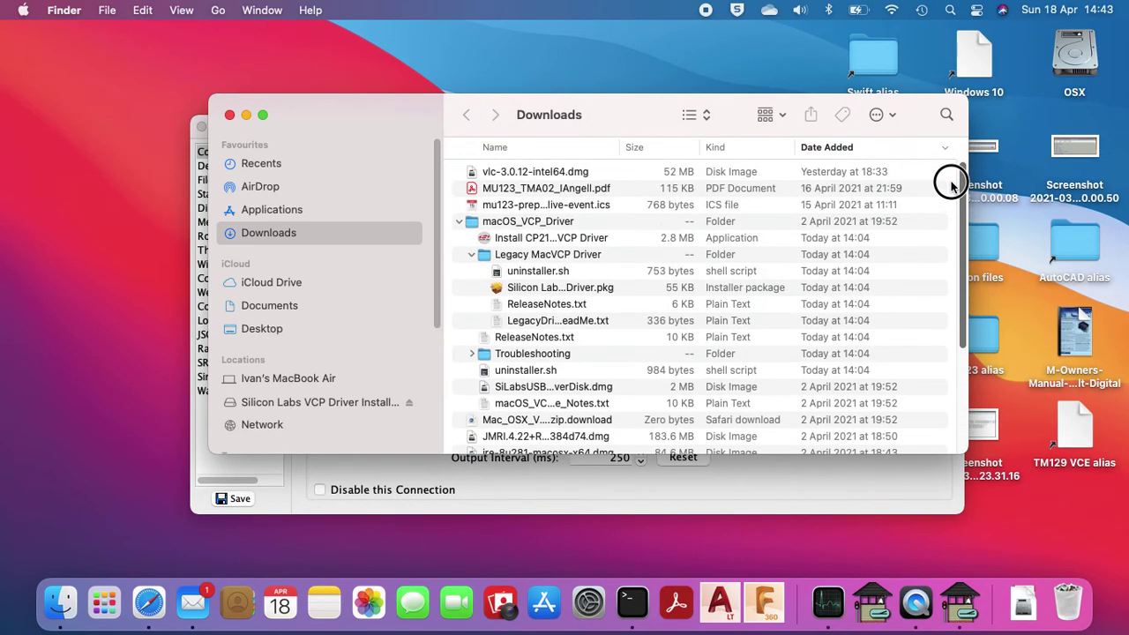
left_click(746, 151)
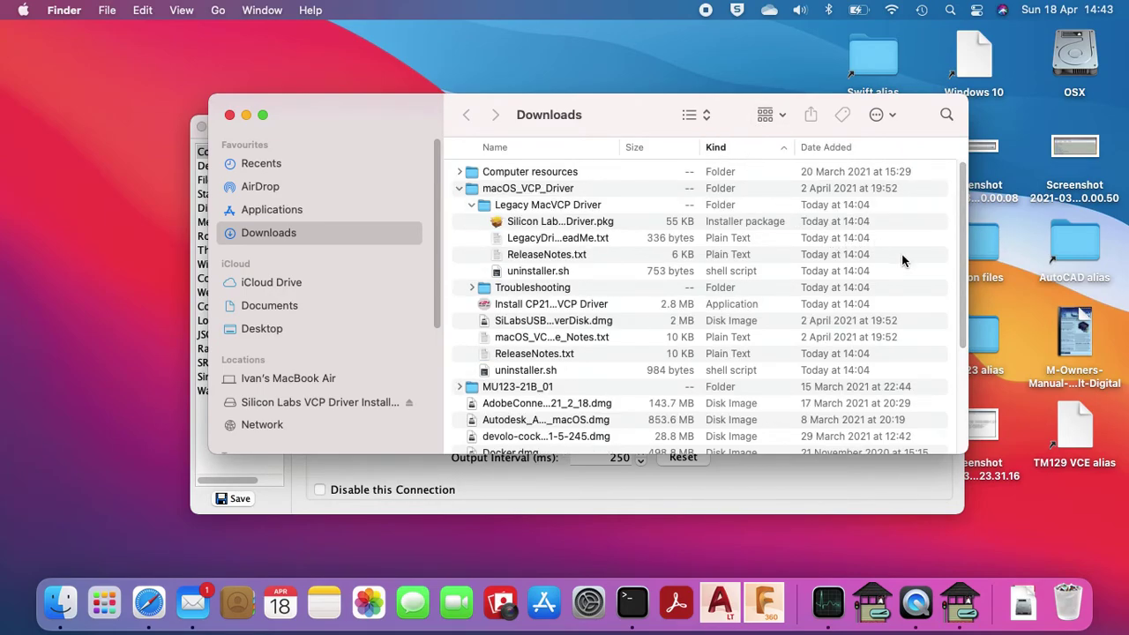
left_click(963, 227)
left_click_drag(962, 227, 959, 365)
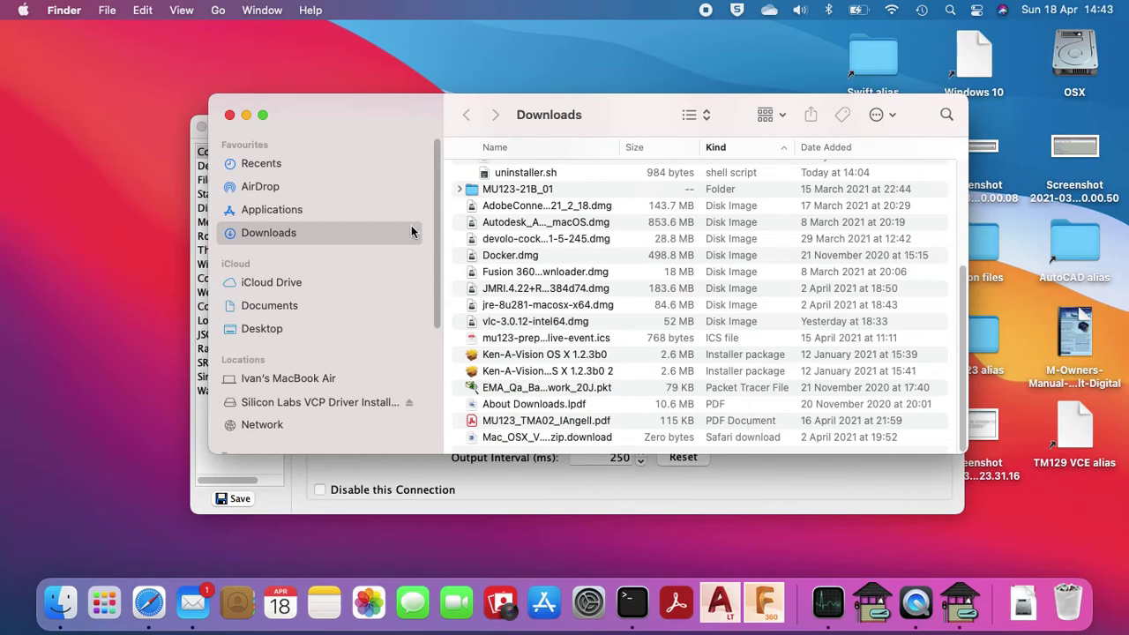
- Close the Downloads and Preferences windows and bring the PanelPro main window to the front
left_click(230, 116)
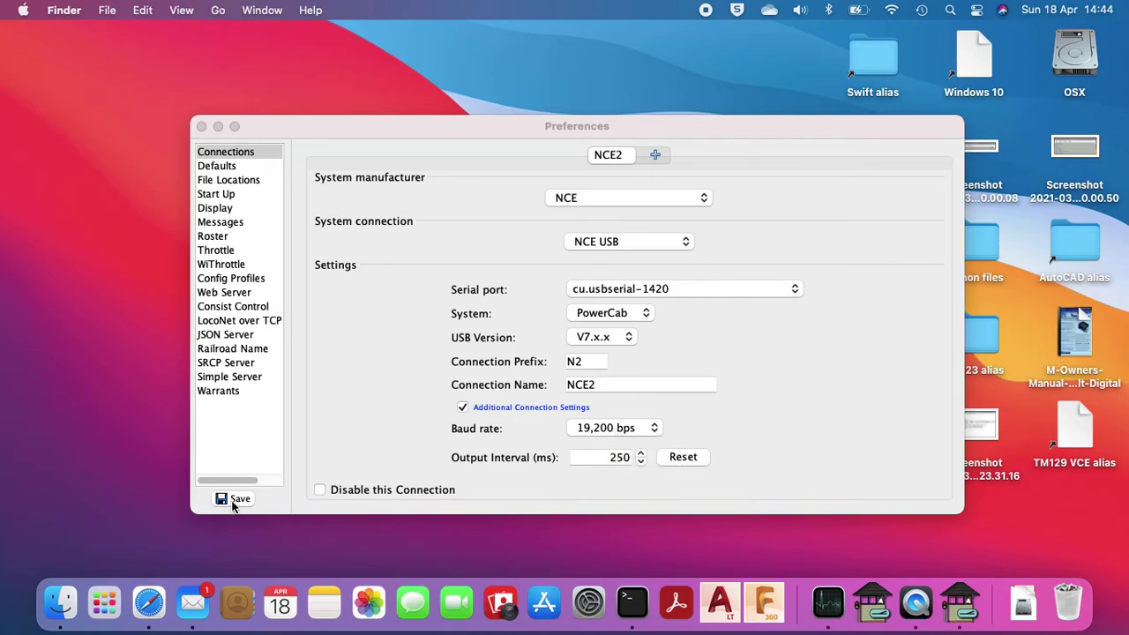
left_click(201, 127)
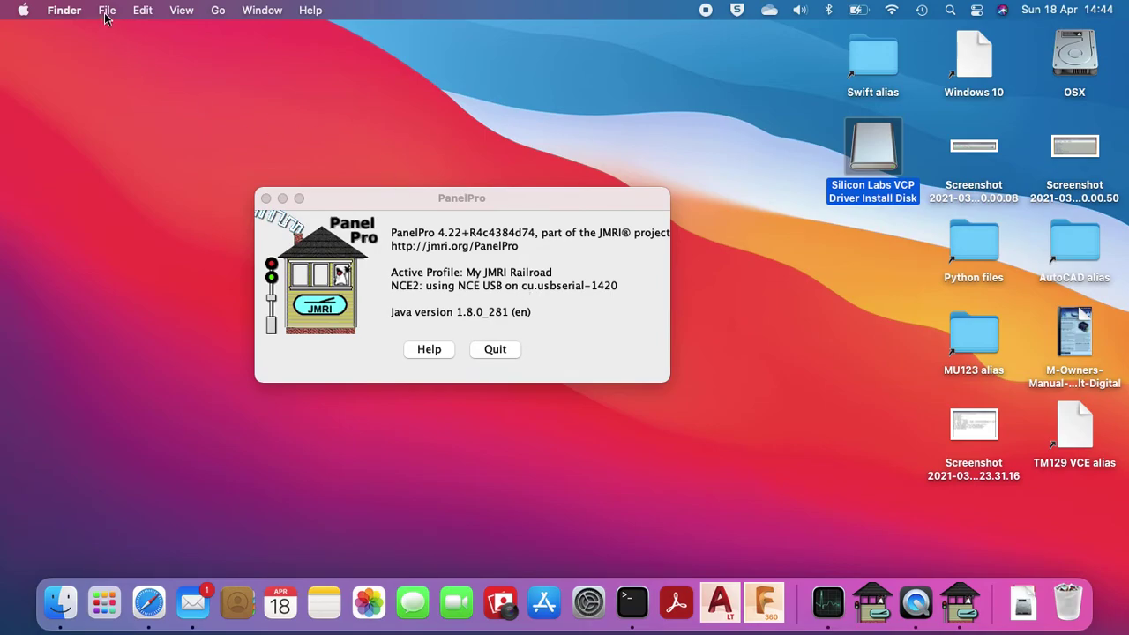
left_click(357, 203)
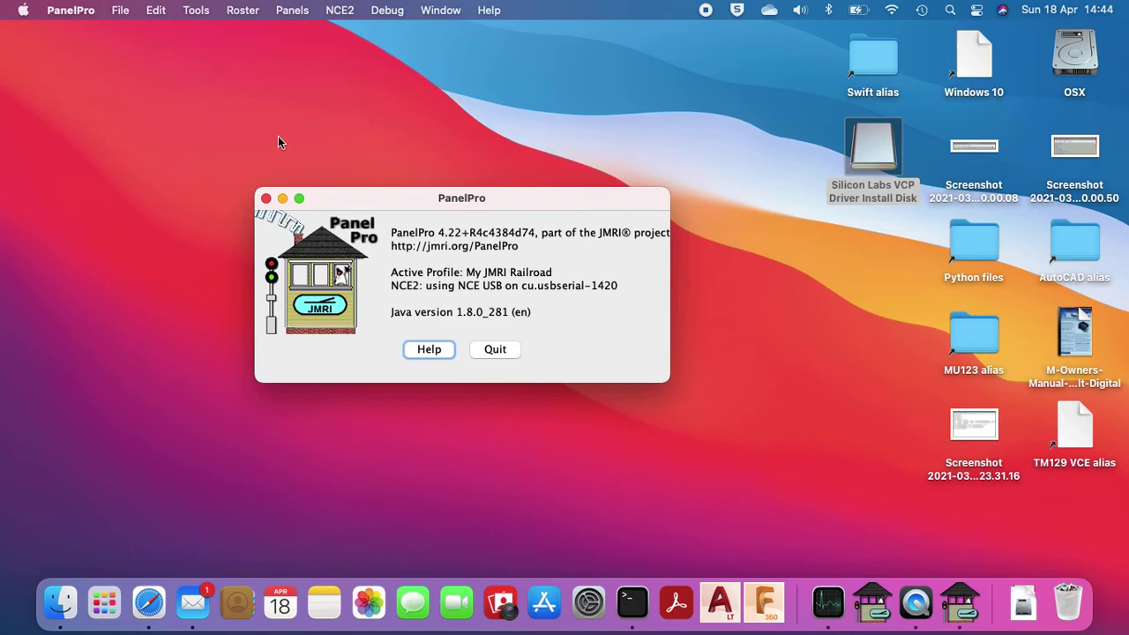
- Open the locomotive roster showing all entries, look over its programming options and status, and close it
left_click(237, 14)
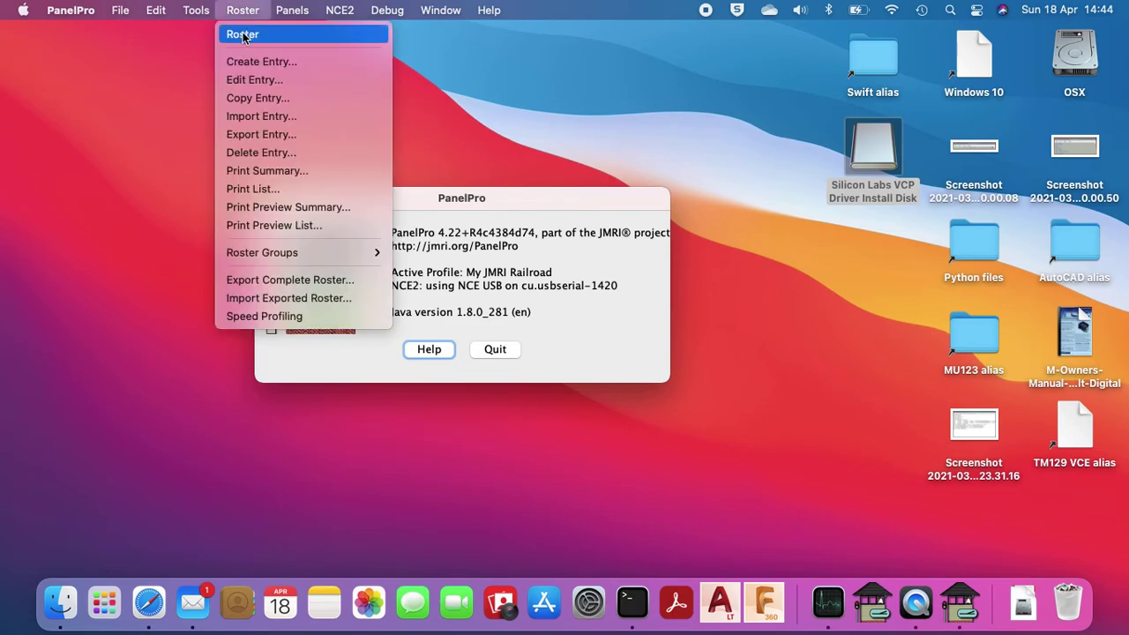
left_click(244, 35)
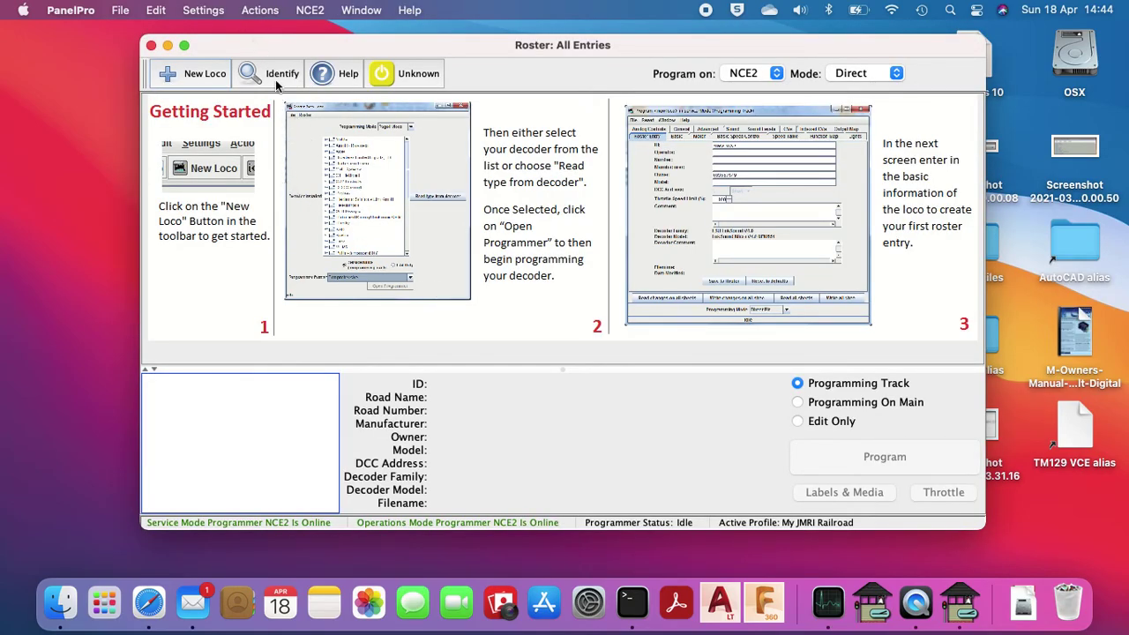
left_click(151, 45)
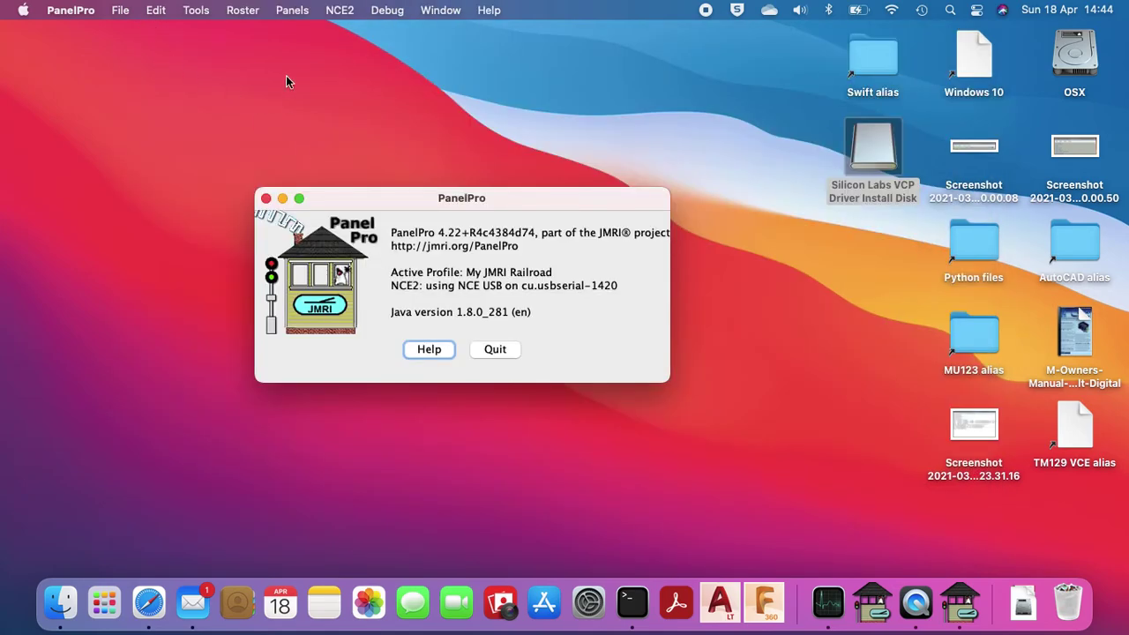
- Open the turnouts table and test turnout N2T101 by switching its state to Thrown and back to Closed
left_click(196, 10)
mouse_move(226, 62)
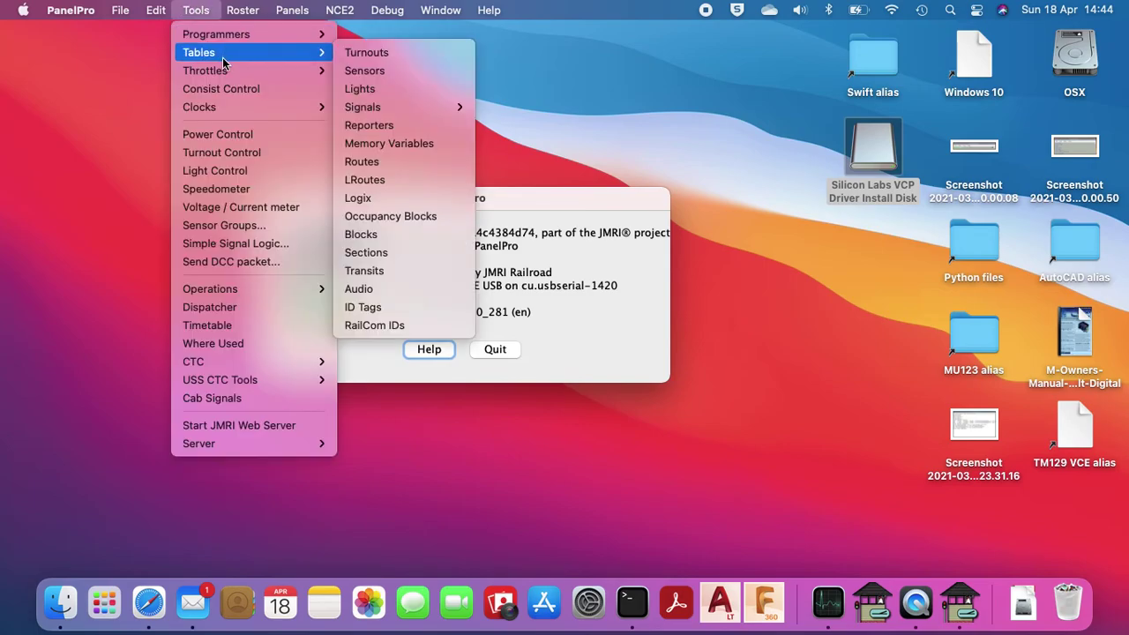
left_click(393, 52)
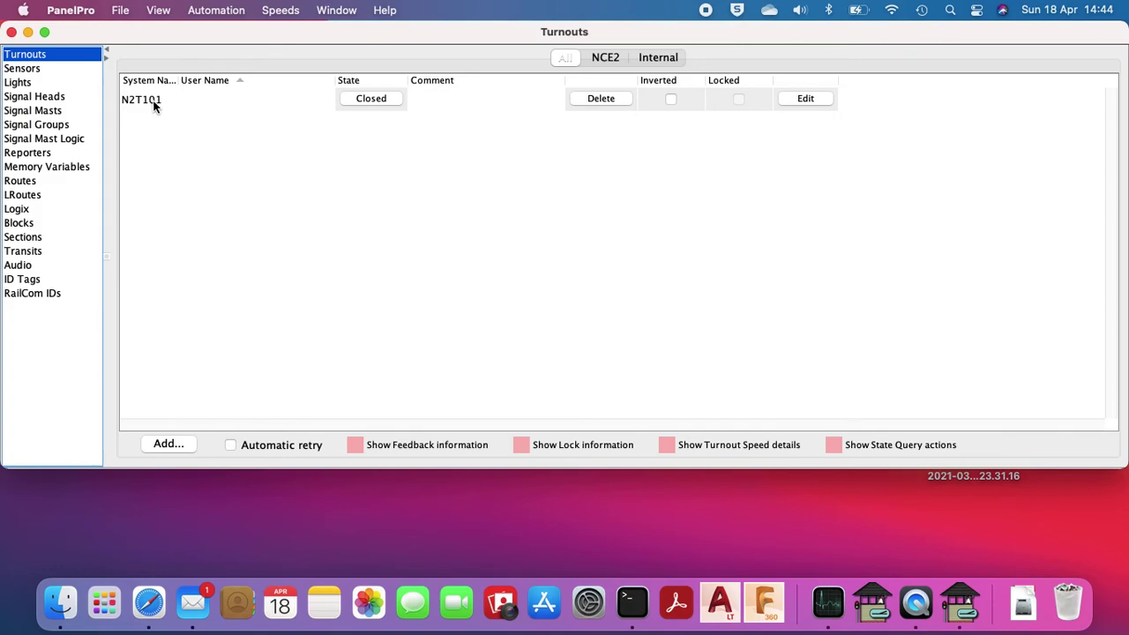
left_click(361, 101)
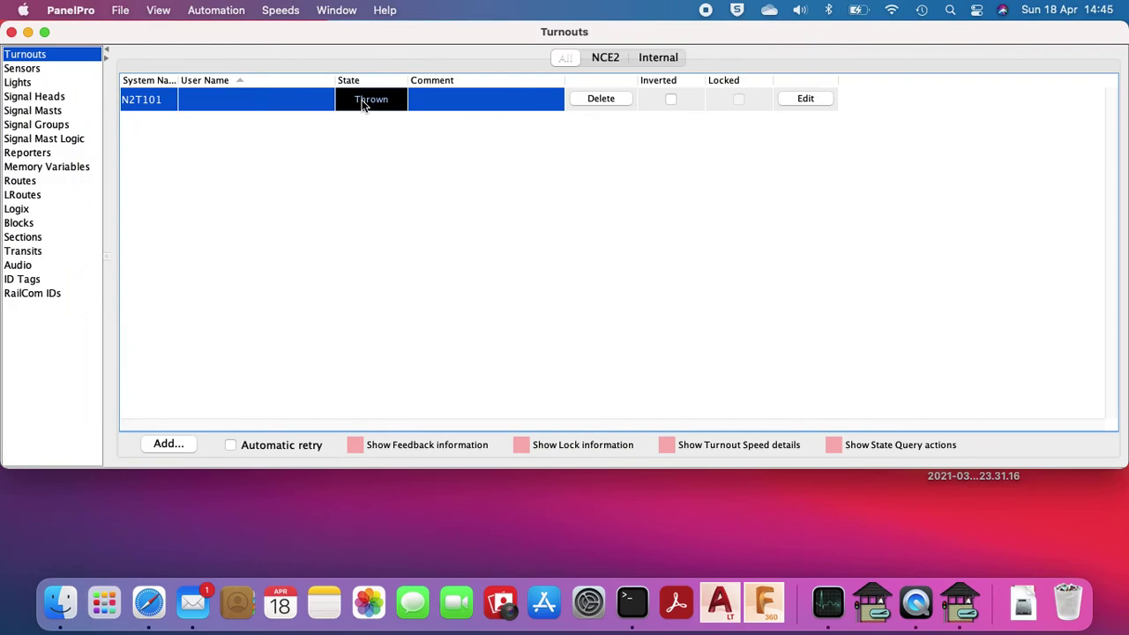
left_click(362, 102)
- Close the turnouts table and move the PanelPro main window higher up on the desktop
left_click(11, 33)
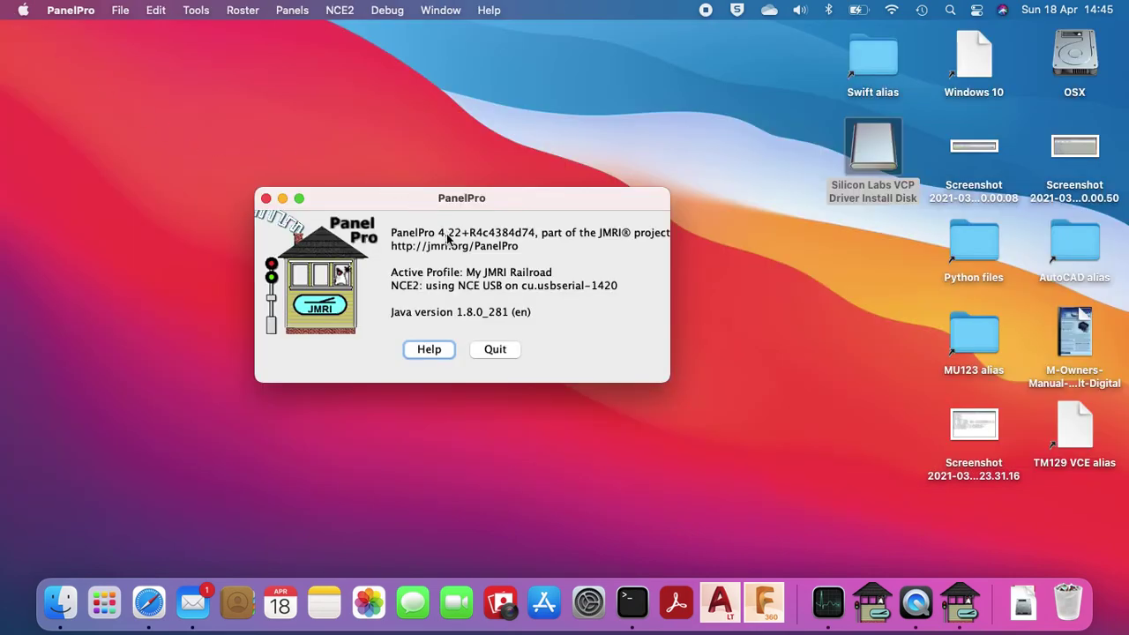
left_click_drag(403, 199, 348, 95)
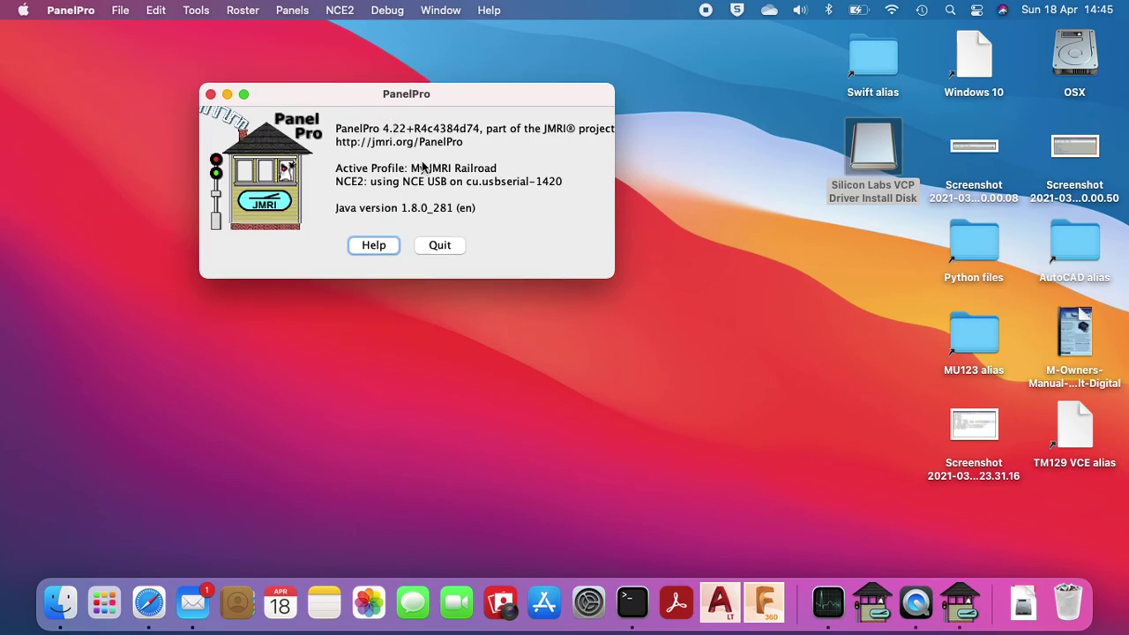